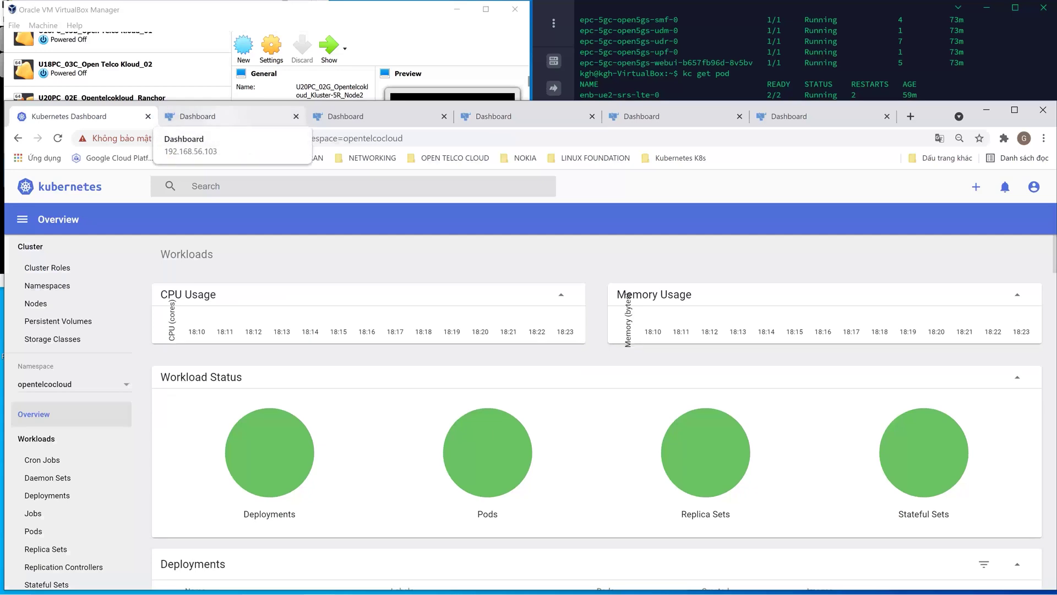
Step: Move from the Rancher cluster views to the cluster's Monitoring page listing Alertmanager, Grafana and Prometheus
{"action": "left_click", "coordinate": [197, 116]}
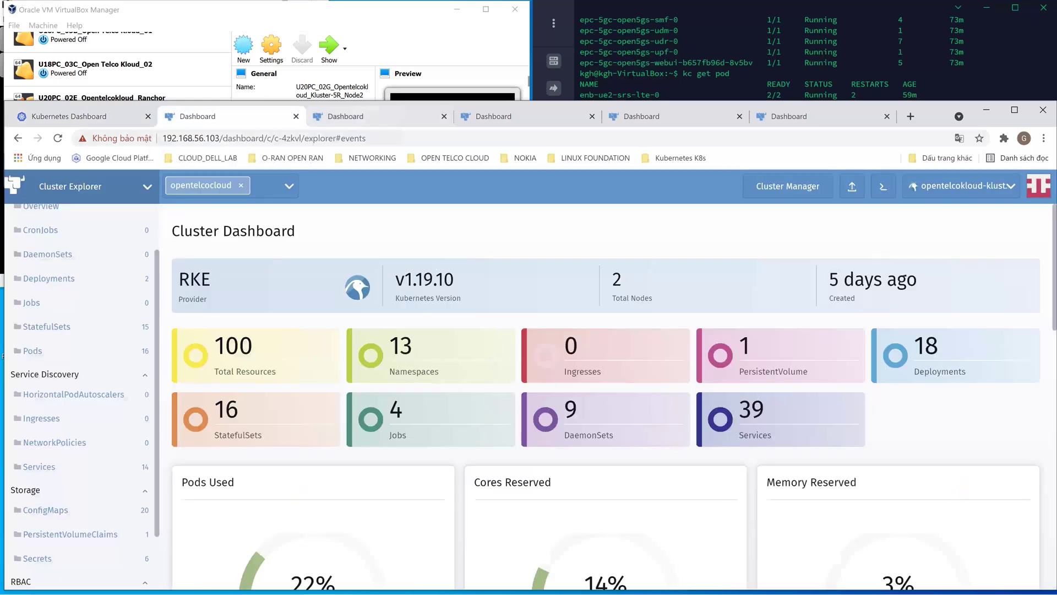
{"action": "left_click", "coordinate": [352, 116]}
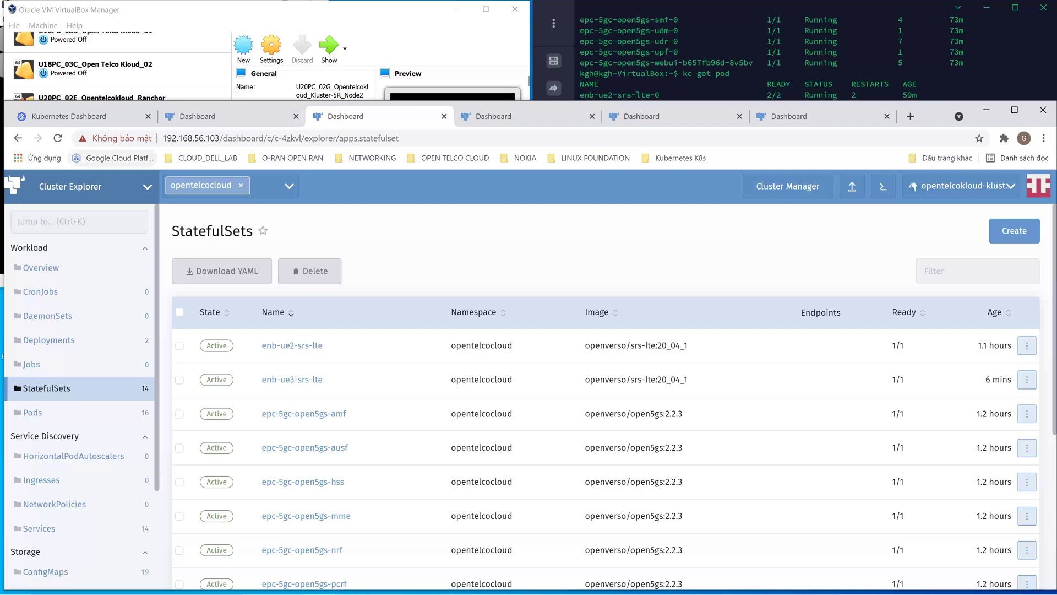
{"action": "left_click", "coordinate": [82, 187]}
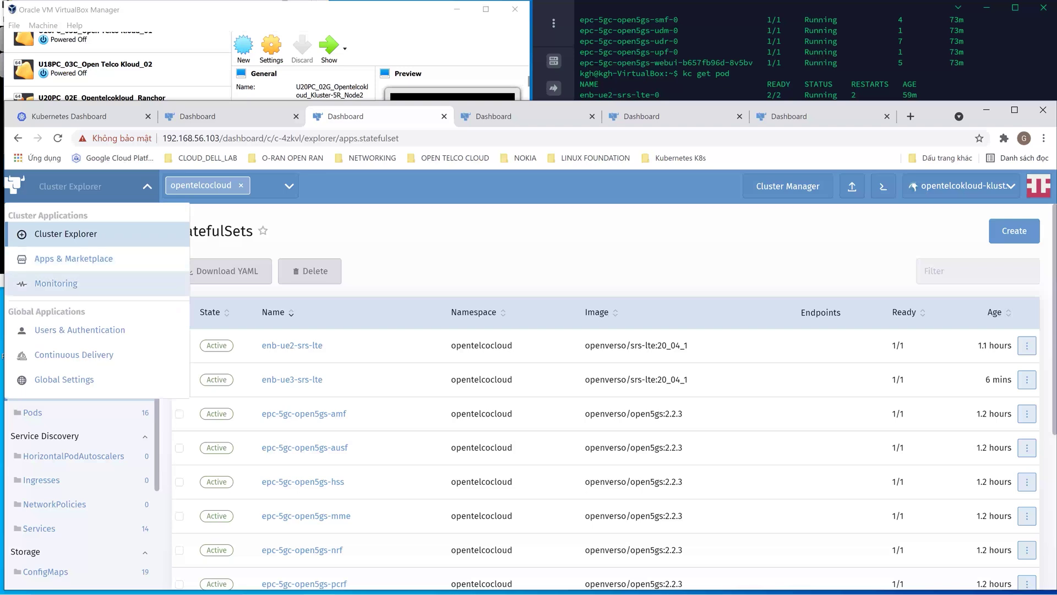
{"action": "left_click", "coordinate": [56, 283]}
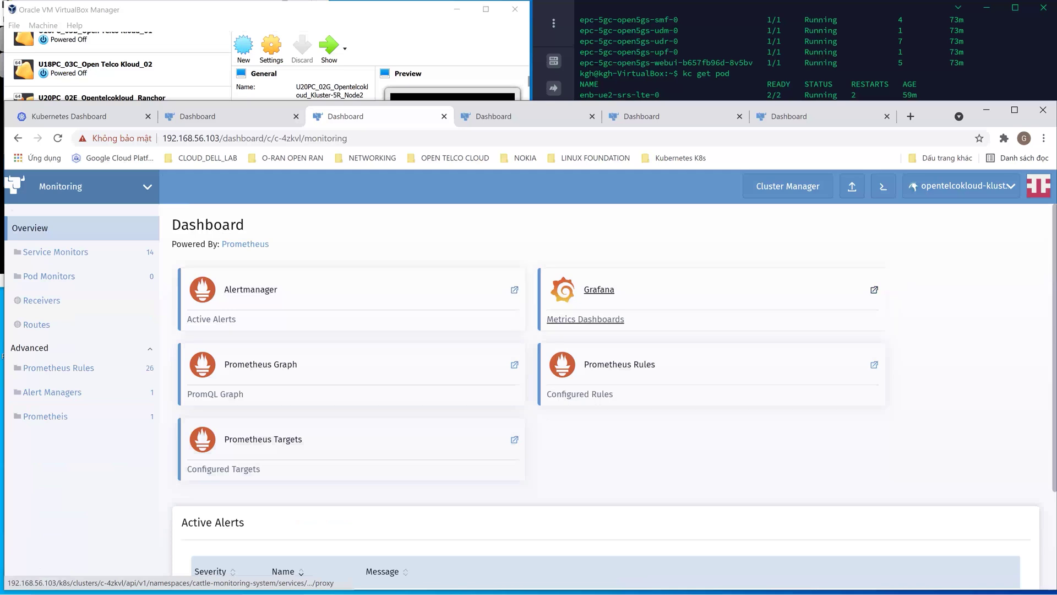
Step: Launch Grafana from the Monitoring page in a maximized Chrome window and reach the dashboard list
{"action": "left_click", "coordinate": [599, 290]}
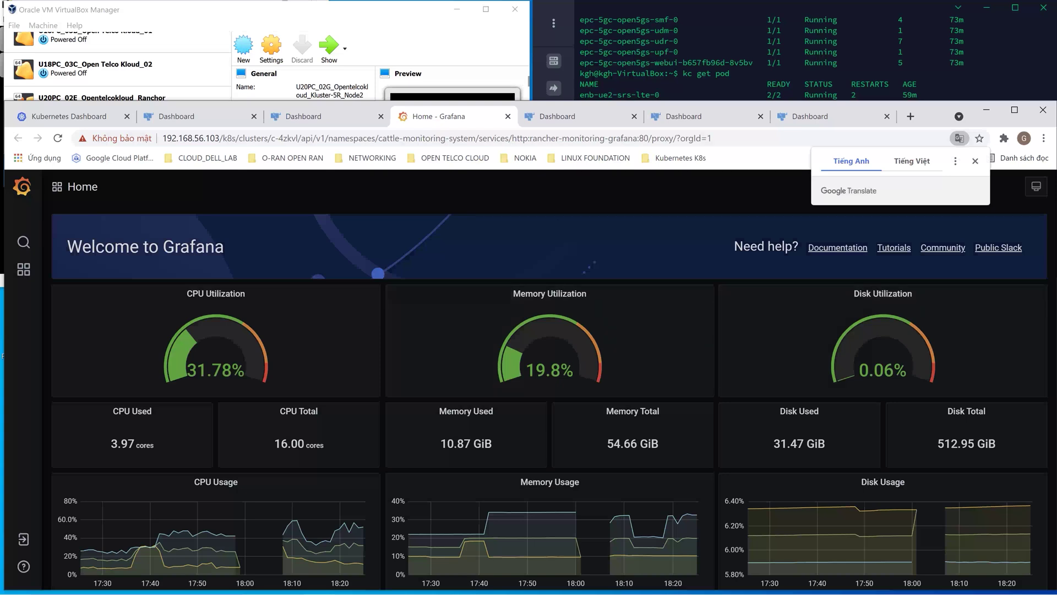
{"action": "left_click", "coordinate": [1014, 109]}
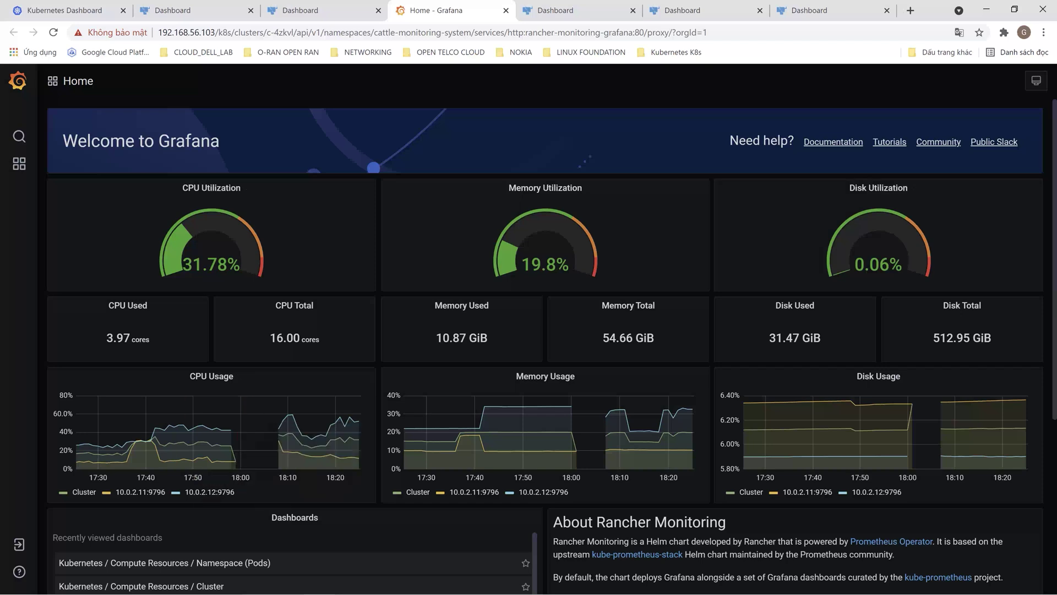
{"action": "scroll", "coordinate": [275, 518], "scroll_direction": "down", "scroll_amount": 2}
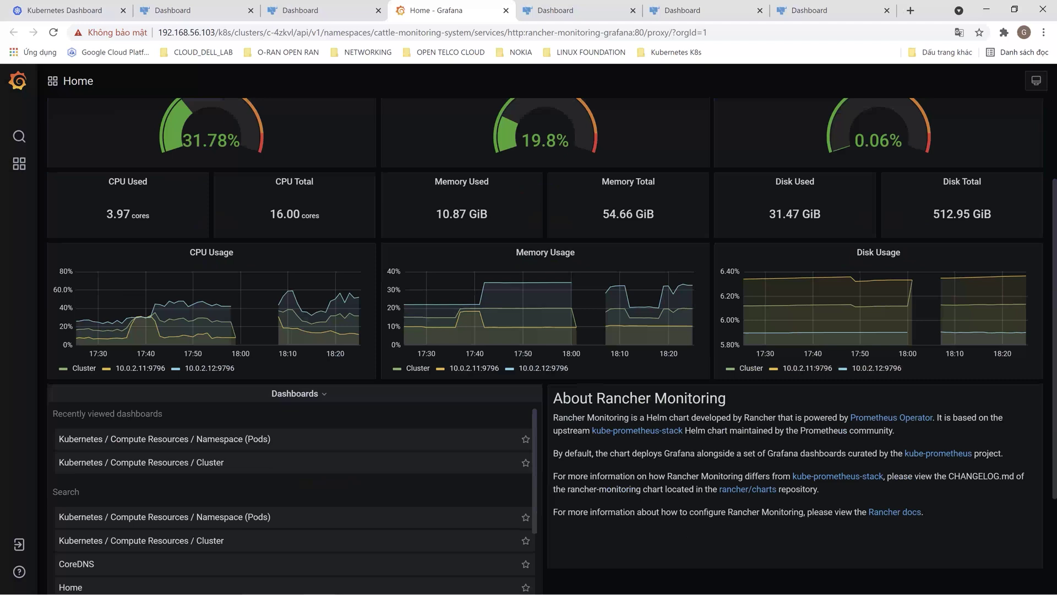
{"action": "scroll", "coordinate": [138, 441], "scroll_direction": "up", "scroll_amount": 2}
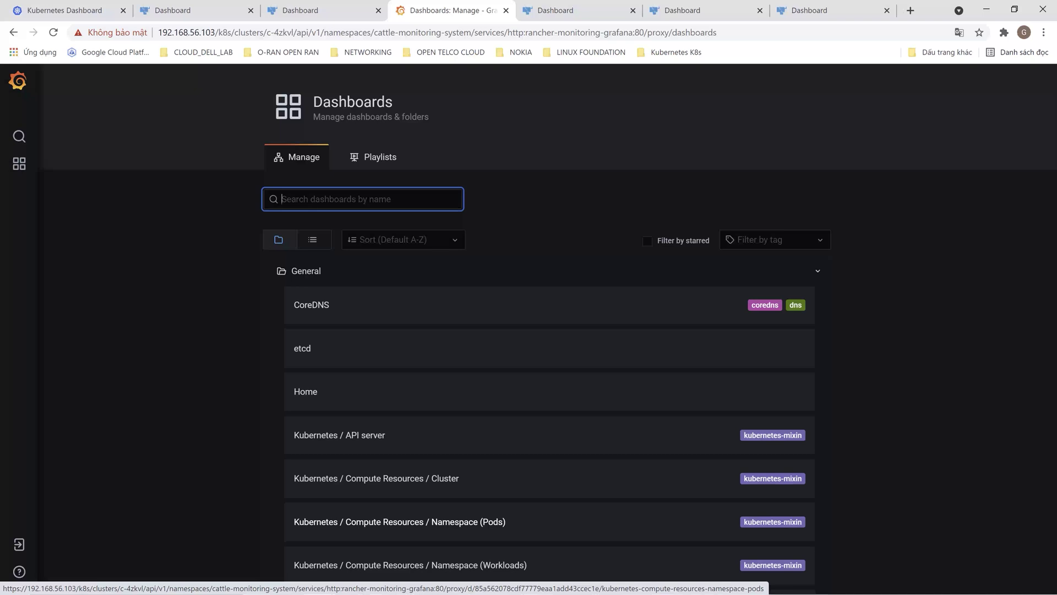
Step: Open Kubernetes / Compute Resources / Namespace (Pods) with the namespace variable set to opentelcocloud
{"action": "left_click", "coordinate": [399, 521]}
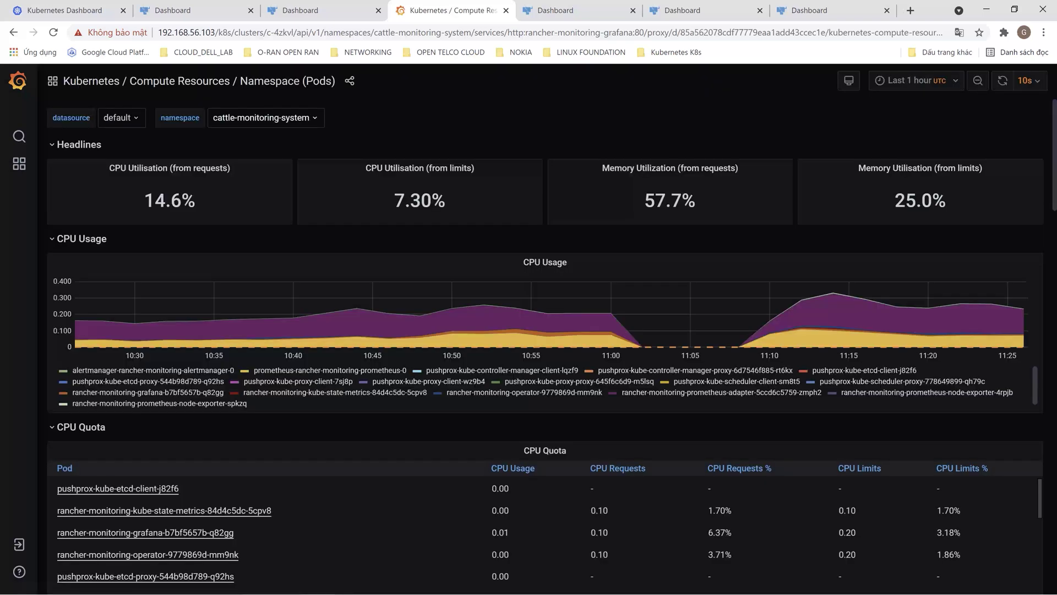
{"action": "left_click", "coordinate": [263, 117]}
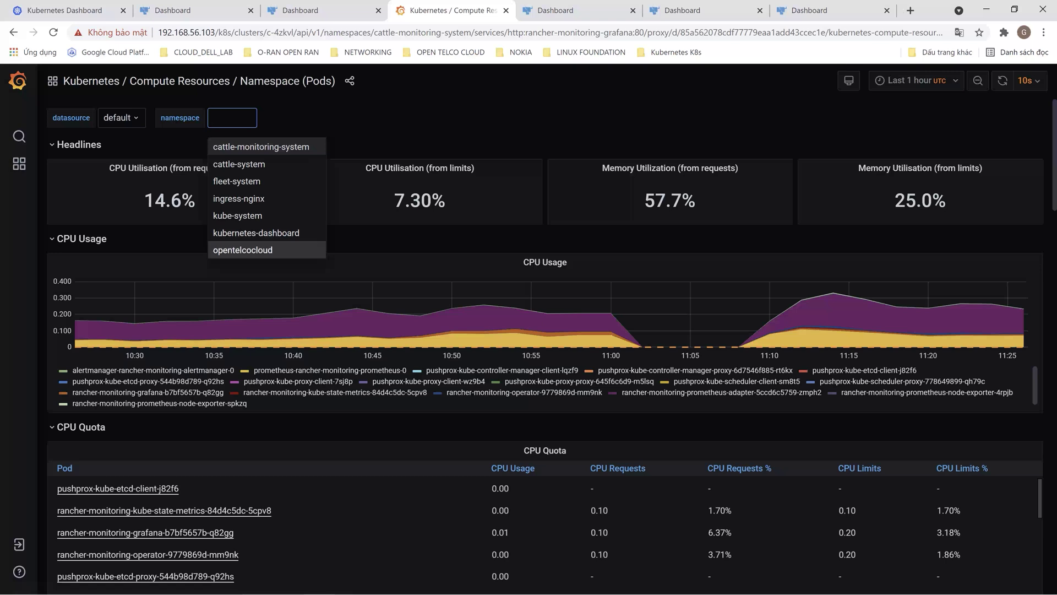
{"action": "left_click", "coordinate": [242, 249]}
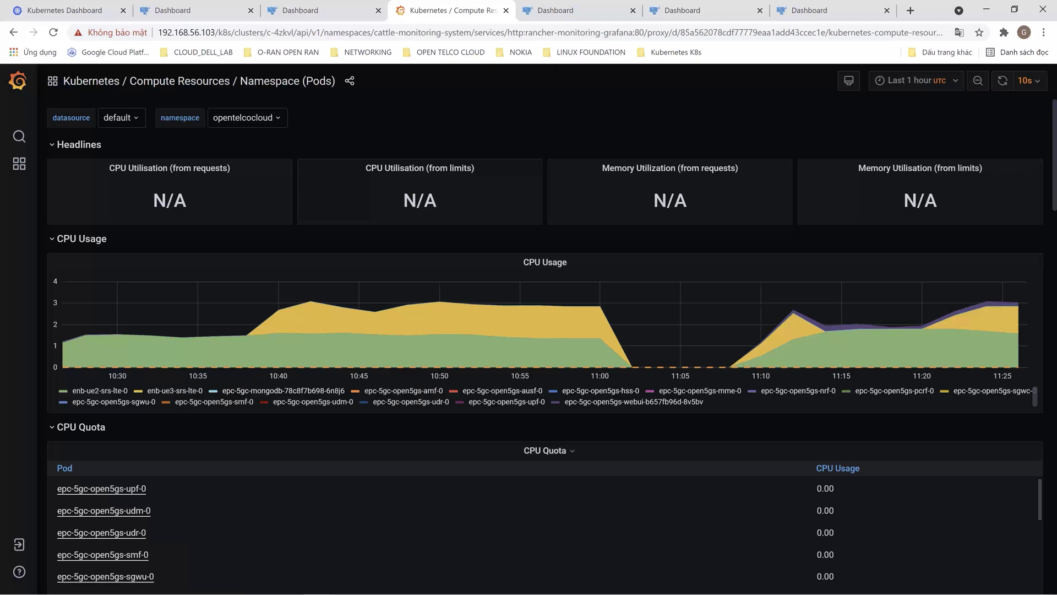
Step: Scroll past the CPU Quota and Memory panels down to the network usage and bandwidth graphs
{"action": "scroll", "coordinate": [545, 330], "scroll_direction": "down", "scroll_amount": 1}
{"action": "scroll", "coordinate": [545, 484], "scroll_direction": "down", "scroll_amount": 2}
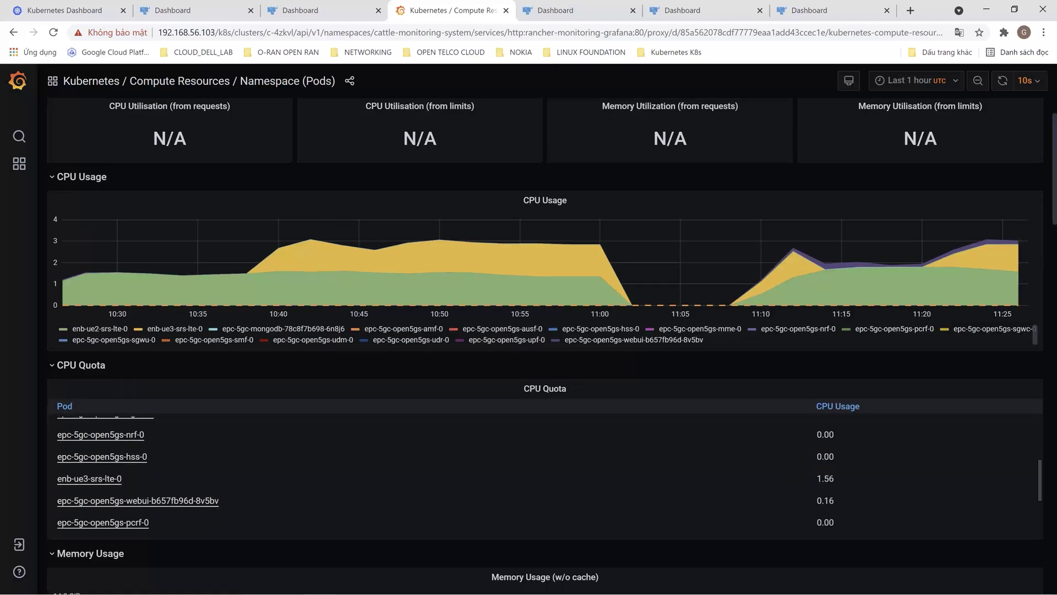
{"action": "scroll", "coordinate": [545, 331], "scroll_direction": "down", "scroll_amount": 1}
{"action": "scroll", "coordinate": [545, 330], "scroll_direction": "down", "scroll_amount": 2}
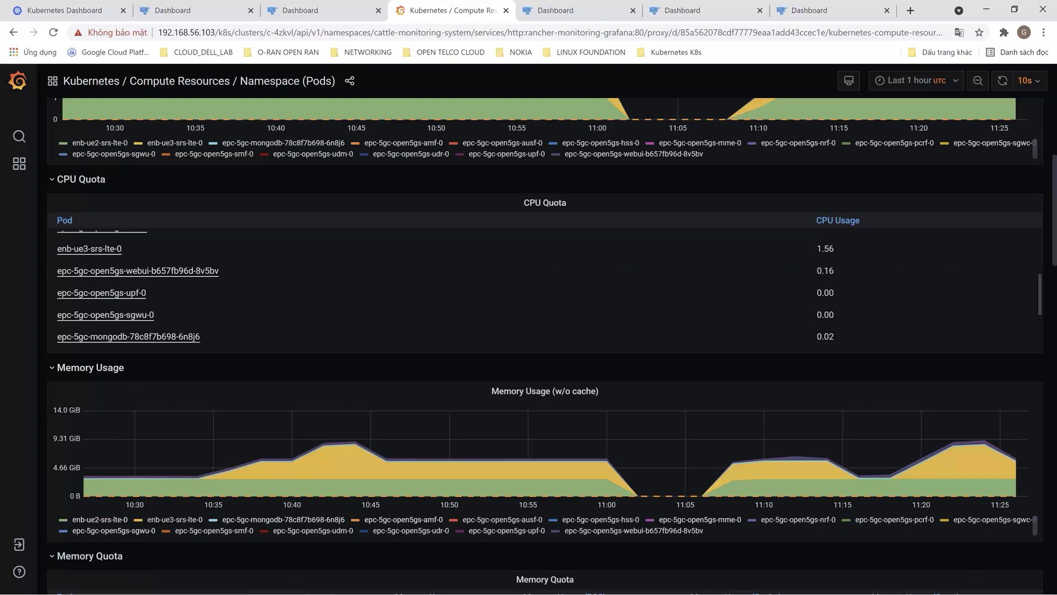
{"action": "scroll", "coordinate": [545, 330], "scroll_direction": "down", "scroll_amount": 3}
{"action": "scroll", "coordinate": [545, 331], "scroll_direction": "down", "scroll_amount": 2}
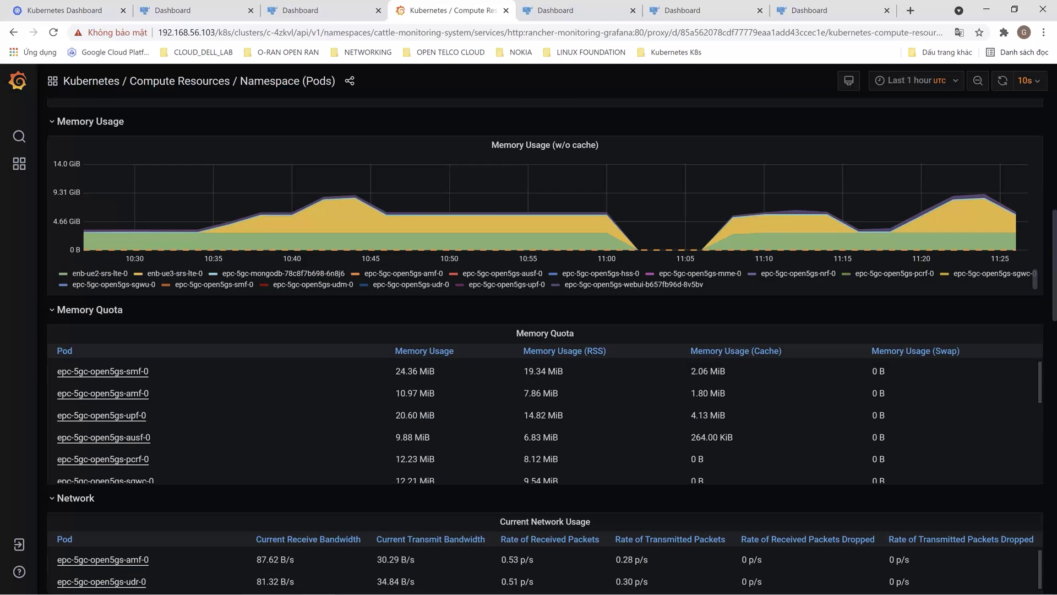
{"action": "scroll", "coordinate": [545, 330], "scroll_direction": "down", "scroll_amount": 1}
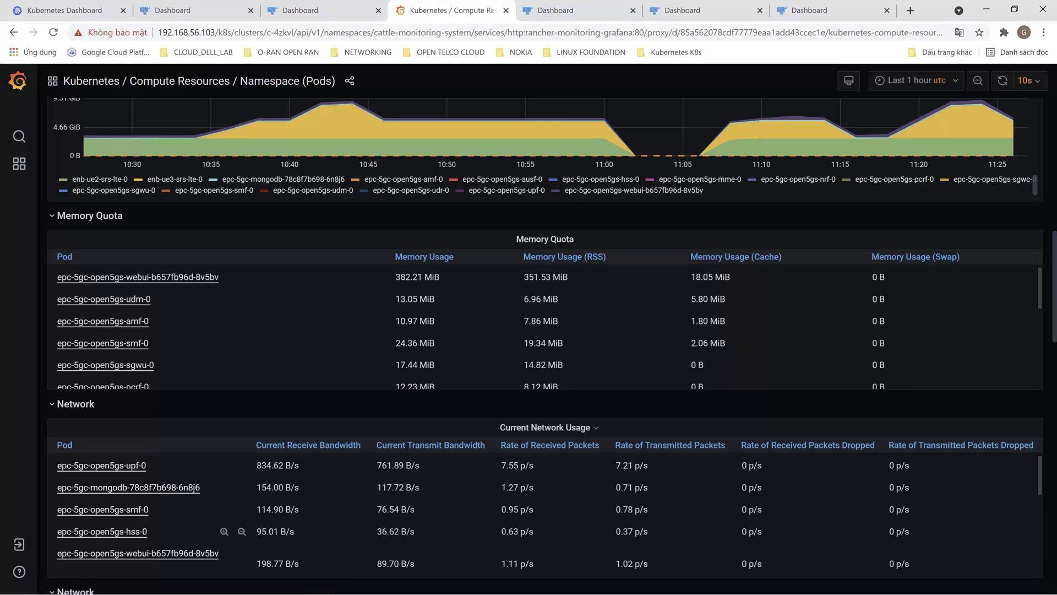
{"action": "scroll", "coordinate": [545, 346], "scroll_direction": "down", "scroll_amount": 2}
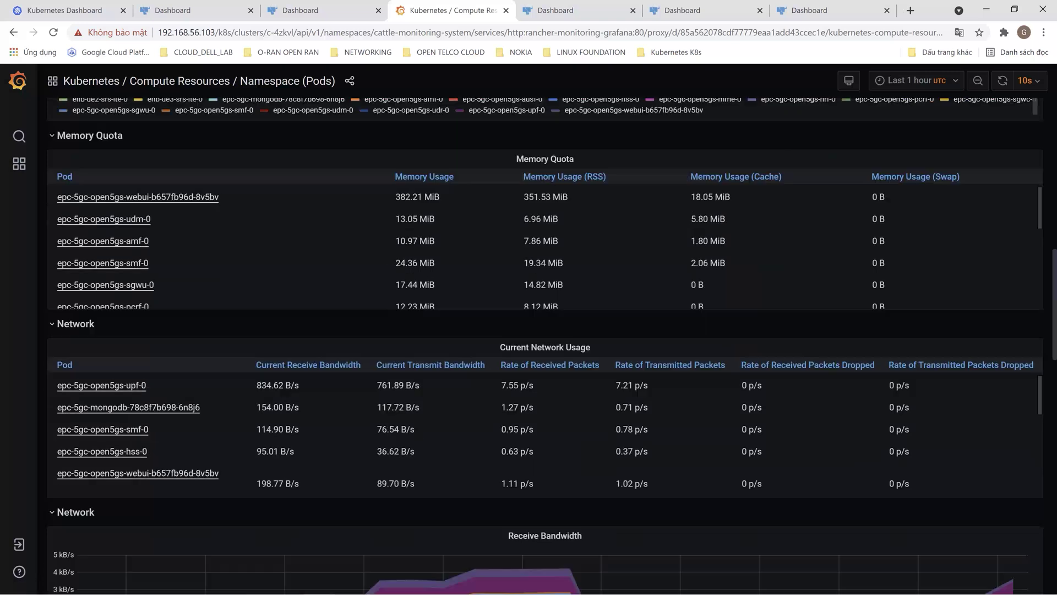
{"action": "scroll", "coordinate": [545, 346], "scroll_direction": "down", "scroll_amount": 2}
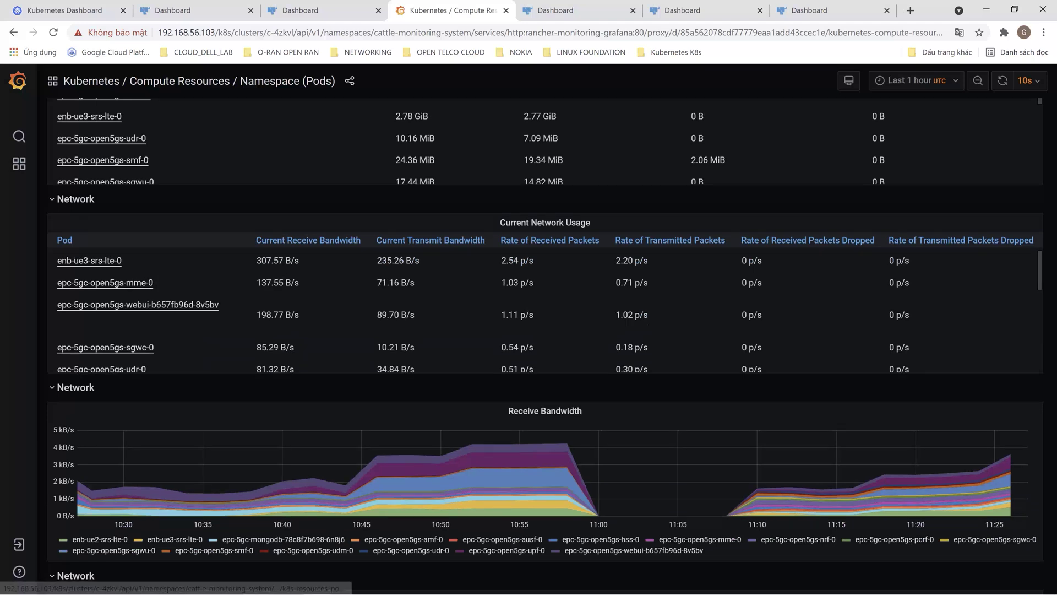
{"action": "scroll", "coordinate": [247, 440], "scroll_direction": "down", "scroll_amount": 1}
Step: Scroll further down to the Rate of Received Packets and Rate of Transmitted Packets graphs
{"action": "scroll", "coordinate": [247, 440], "scroll_direction": "down", "scroll_amount": 1}
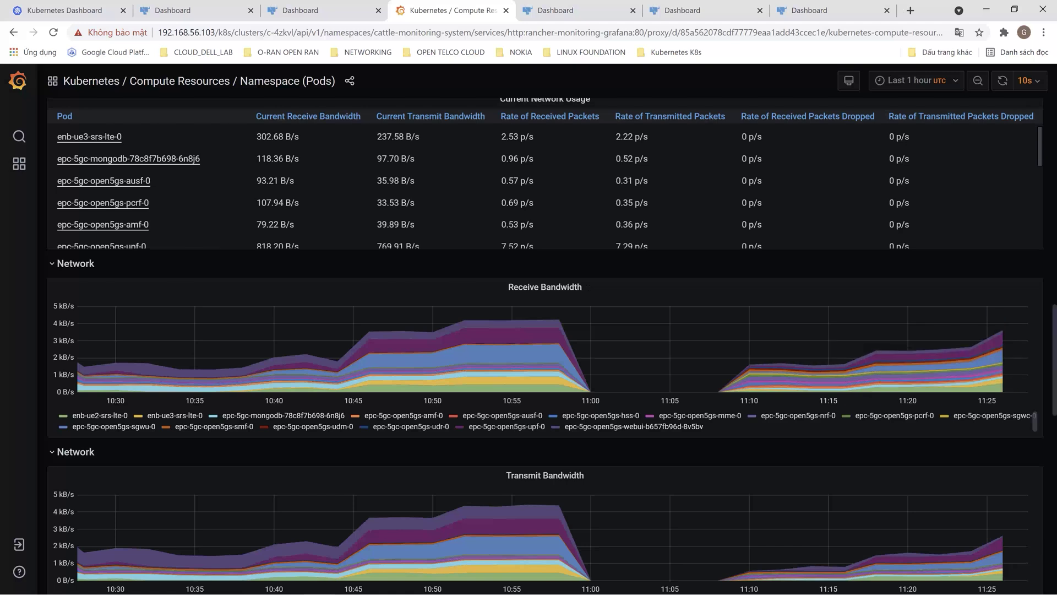
{"action": "scroll", "coordinate": [545, 346], "scroll_direction": "down", "scroll_amount": 4}
{"action": "scroll", "coordinate": [545, 346], "scroll_direction": "down", "scroll_amount": 4}
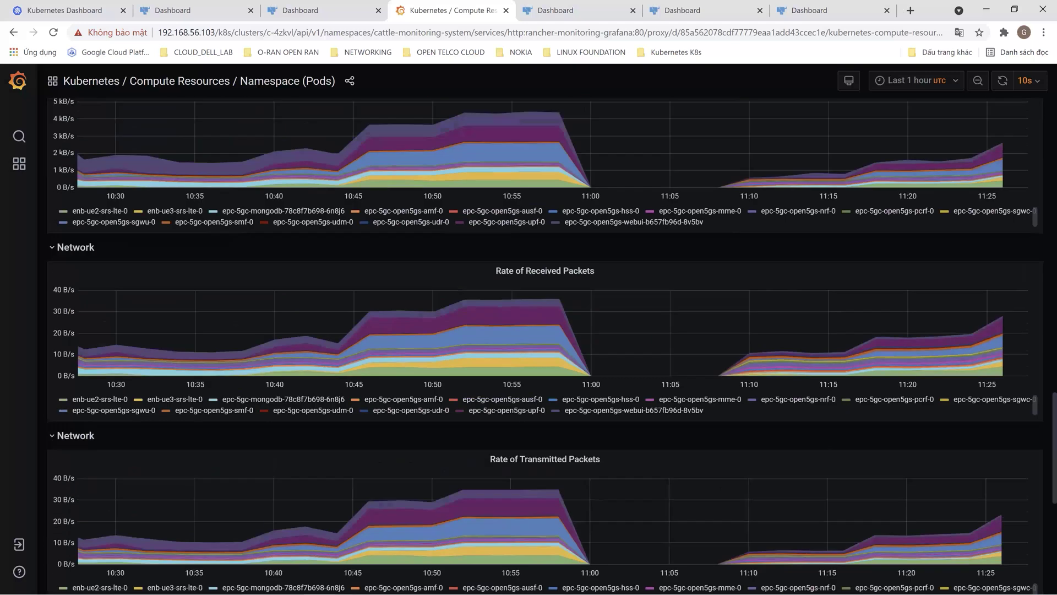
{"action": "scroll", "coordinate": [545, 346], "scroll_direction": "down", "scroll_amount": 1}
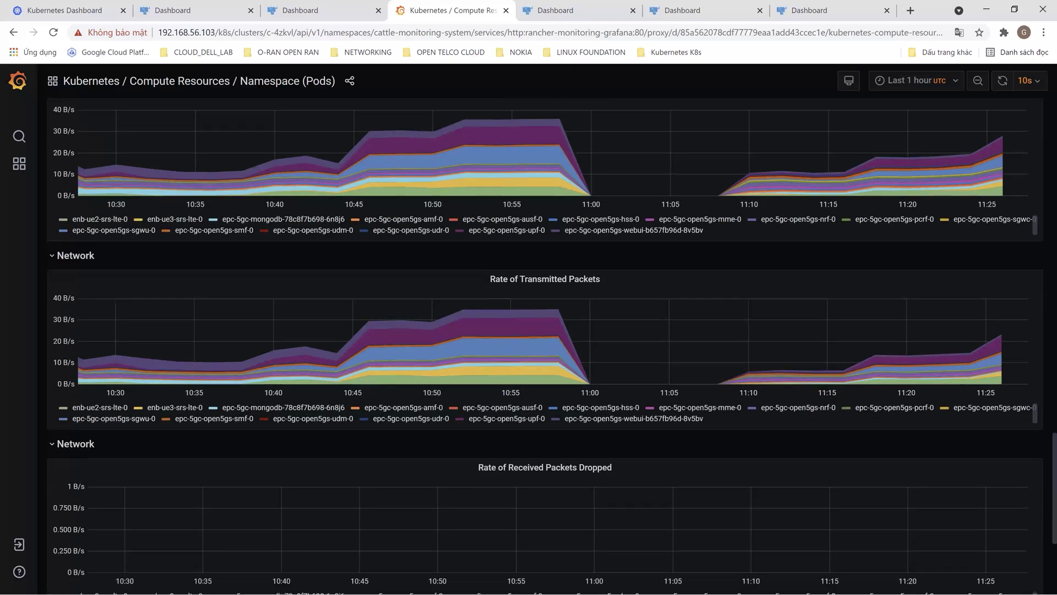
{"action": "scroll", "coordinate": [545, 346], "scroll_direction": "up", "scroll_amount": 2}
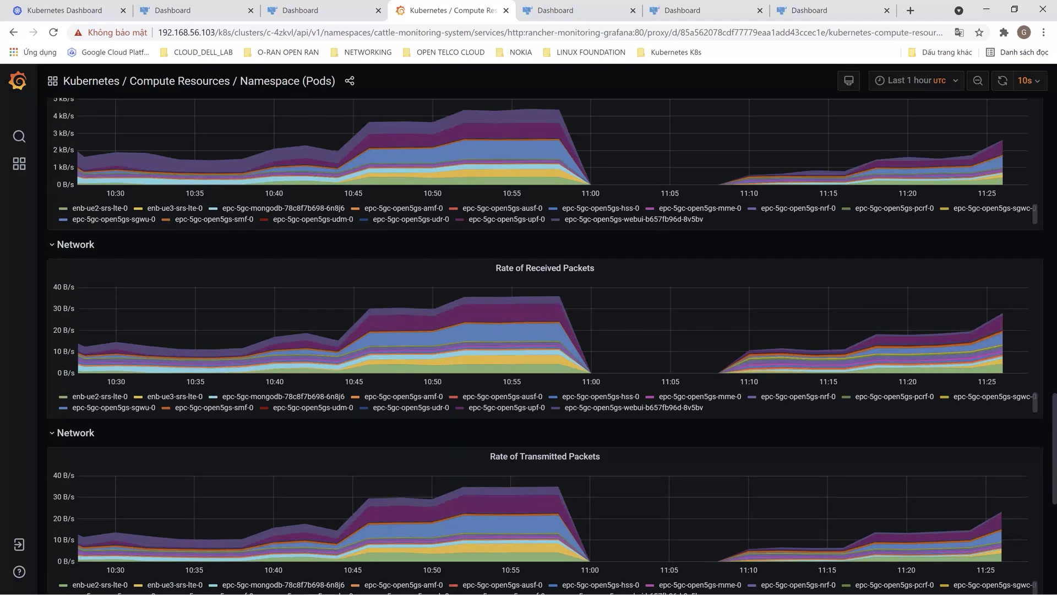